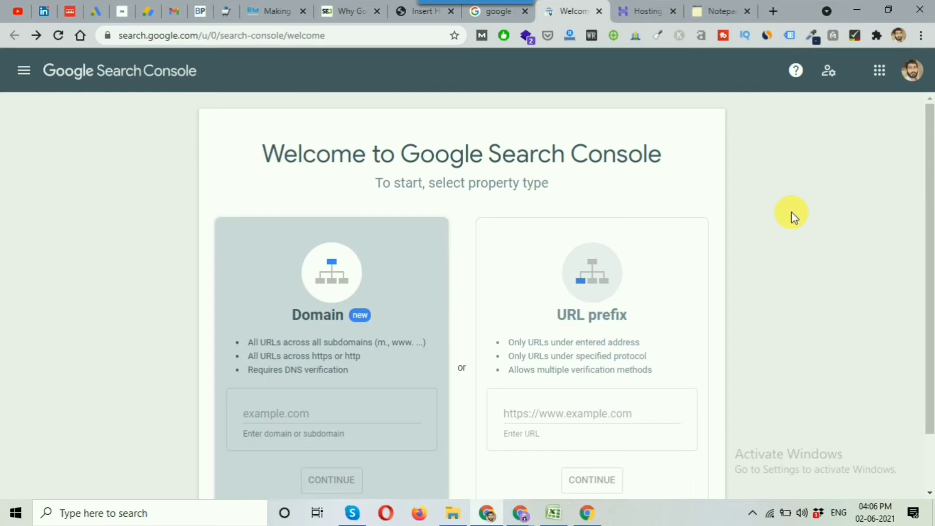
Step: Add a Domain property for parveender.in and continue to its DNS ownership verification
{"action": "scroll", "coordinate": [790, 212], "scroll_direction": "down", "scroll_amount": 2}
{"action": "left_click", "coordinate": [326, 354]}
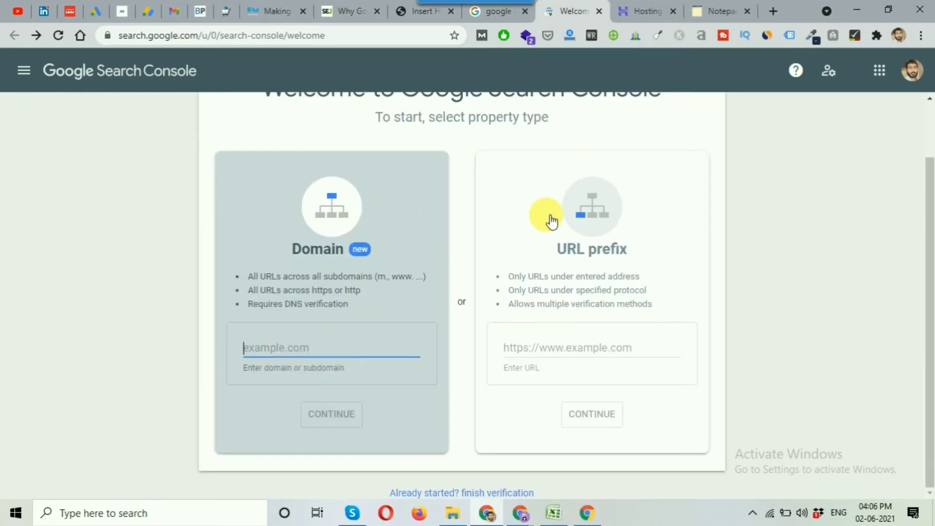
{"action": "type", "text": "parveender.in"}
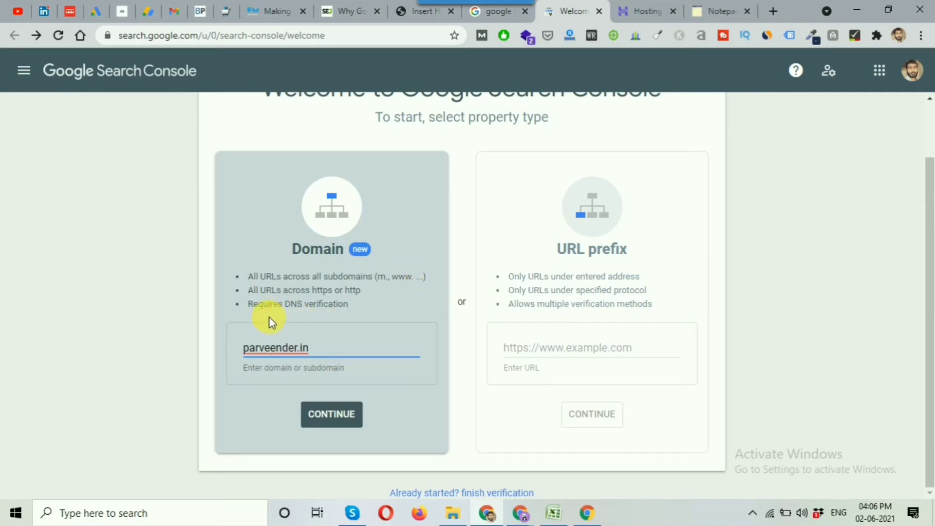
{"action": "left_click_drag", "start_coordinate": [285, 303], "coordinate": [352, 311]}
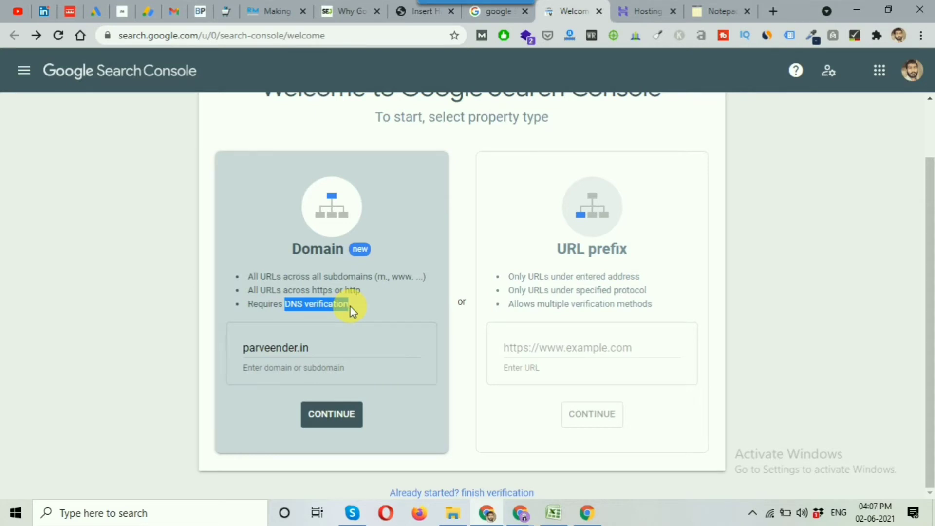
{"action": "left_click", "coordinate": [335, 416]}
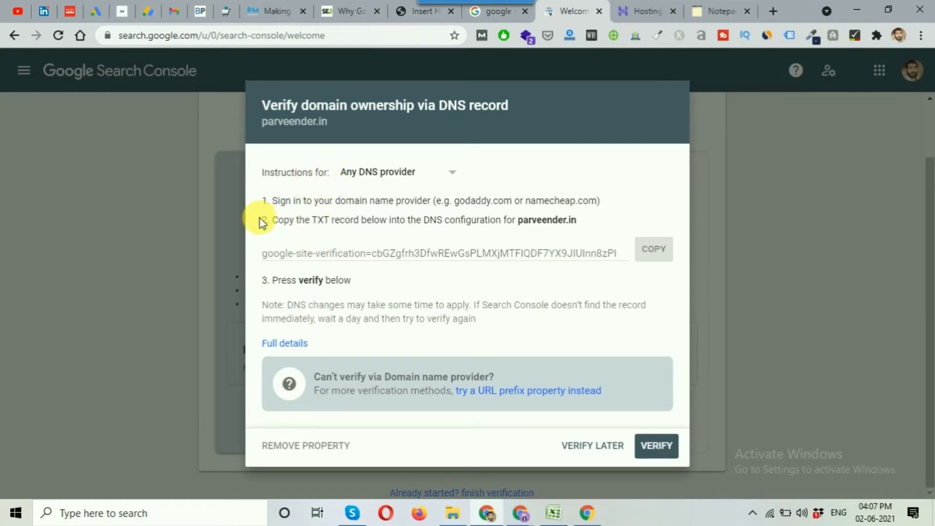
Step: Copy the Google site verification TXT record for the domain
{"action": "left_click", "coordinate": [277, 256]}
{"action": "left_click", "coordinate": [279, 254]}
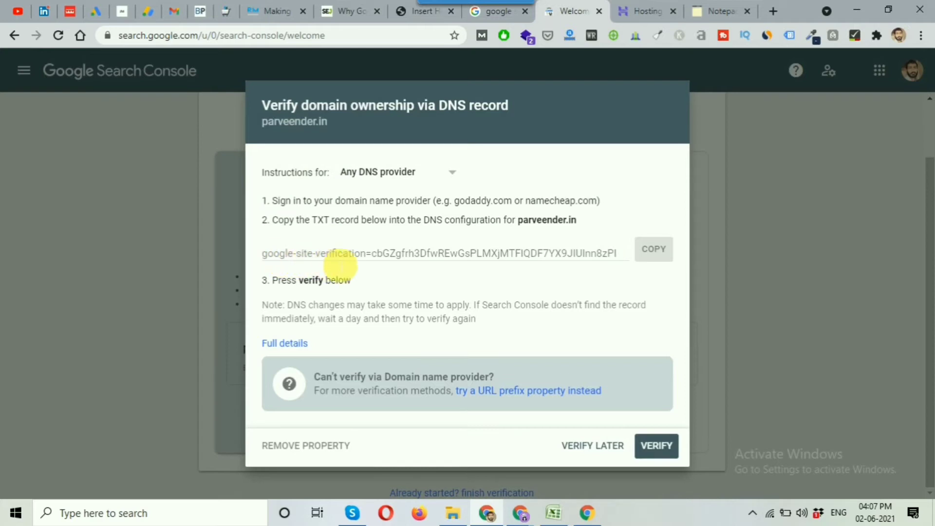
{"action": "left_click", "coordinate": [656, 250]}
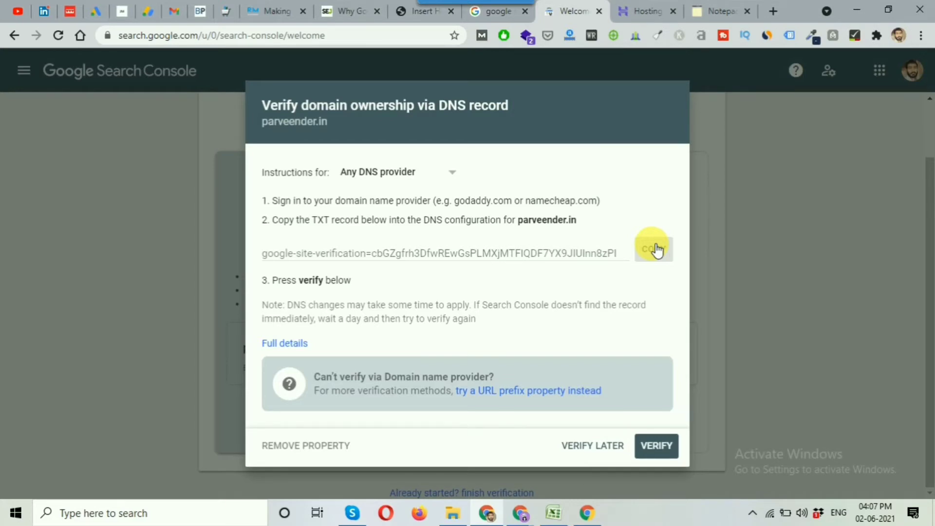
Step: Switch to the Hostinger hosting account for parveender.in and open its DNS Zone Editor
{"action": "left_click", "coordinate": [632, 12]}
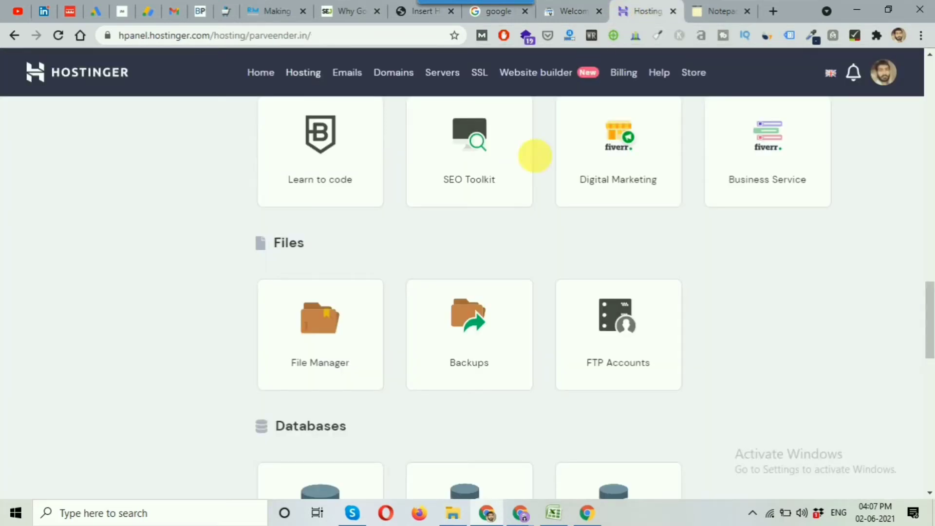
{"action": "scroll", "coordinate": [790, 341], "scroll_direction": "up", "scroll_amount": 5}
{"action": "left_click_drag", "start_coordinate": [929, 263], "coordinate": [931, 78]}
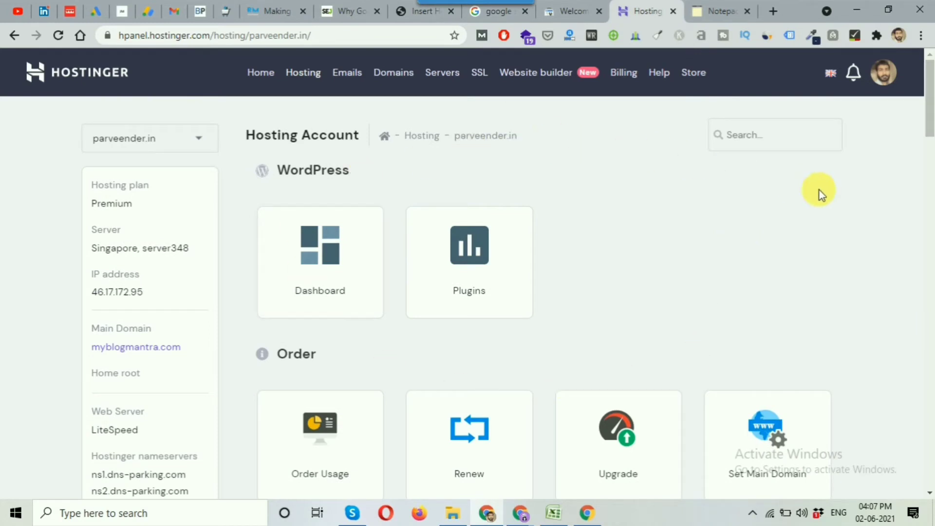
{"action": "left_click_drag", "start_coordinate": [930, 94], "coordinate": [930, 347]}
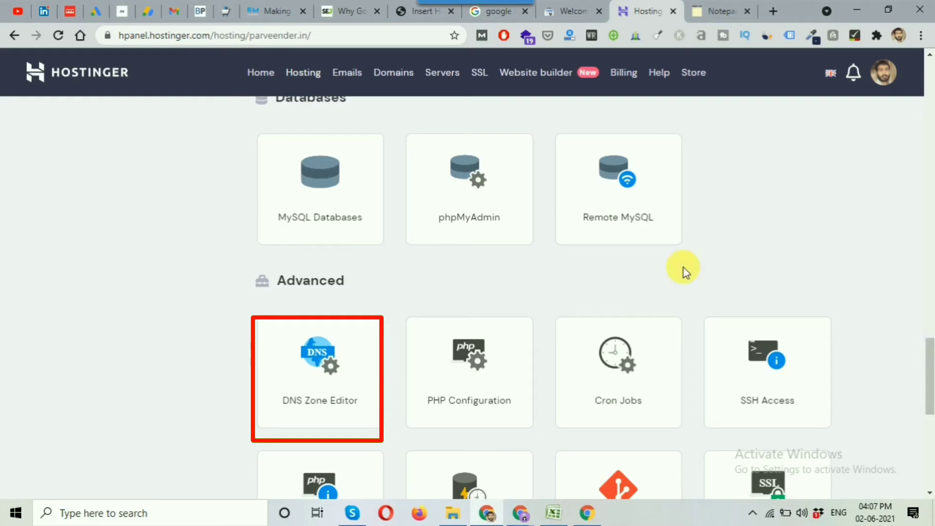
{"action": "left_click", "coordinate": [325, 383]}
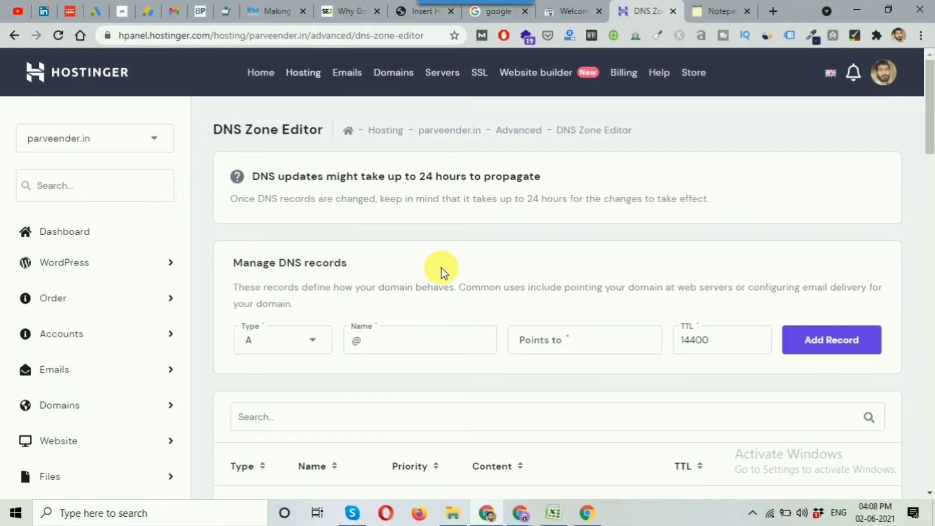
Step: Check the required record type in Search Console and add a Hostinger TXT record named parveender.in with the copied verification token as its value
{"action": "scroll", "coordinate": [417, 268], "scroll_direction": "down", "scroll_amount": 1}
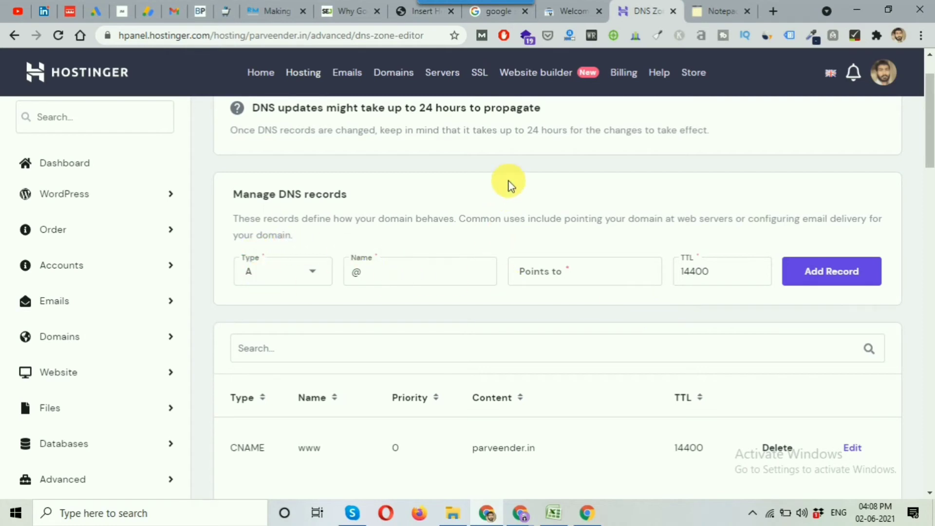
{"action": "left_click", "coordinate": [567, 11]}
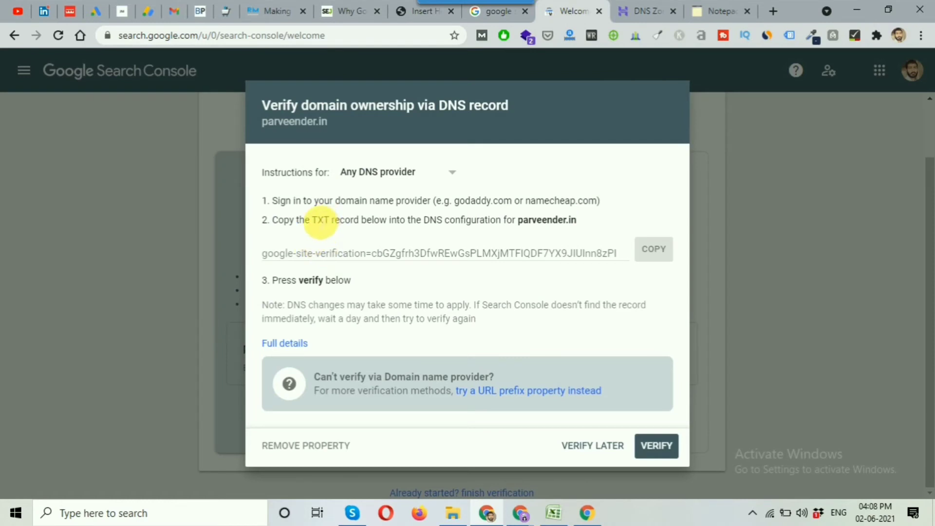
{"action": "left_click_drag", "start_coordinate": [312, 219], "coordinate": [360, 222]}
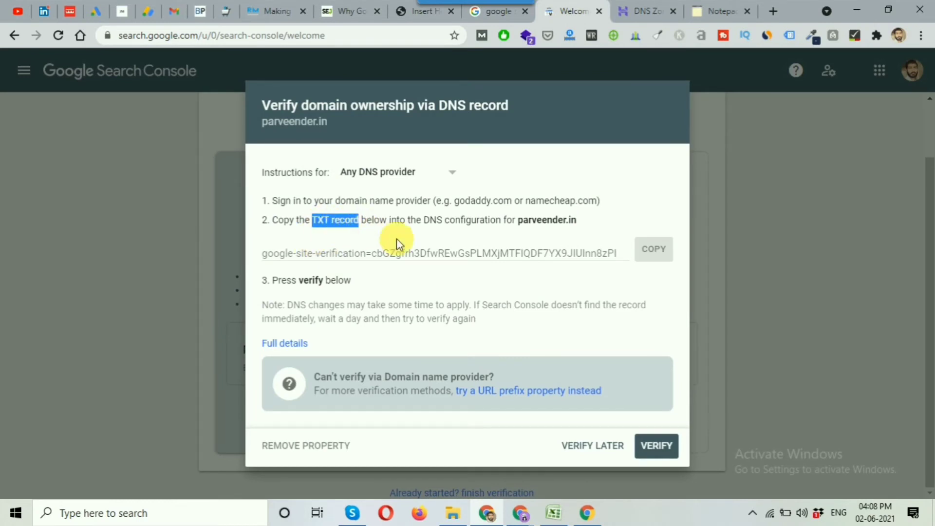
{"action": "left_click", "coordinate": [648, 10]}
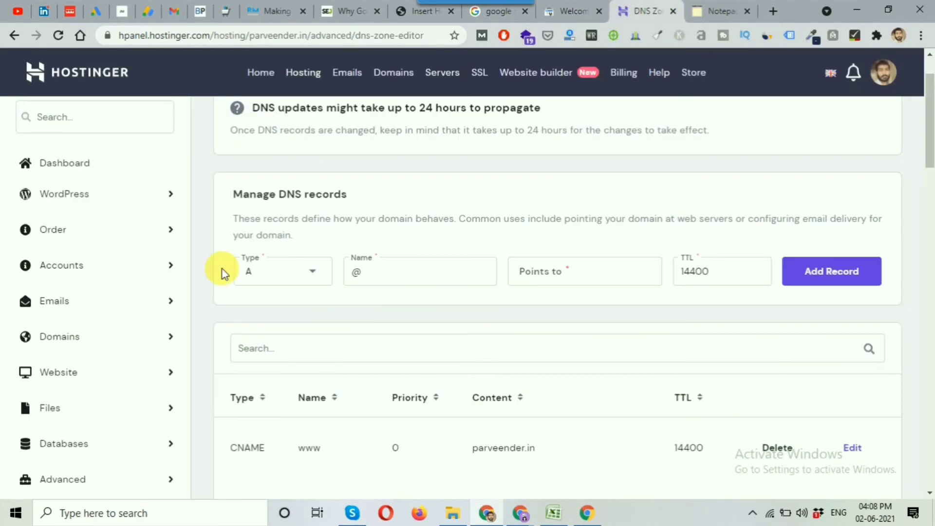
{"action": "left_click", "coordinate": [358, 271]}
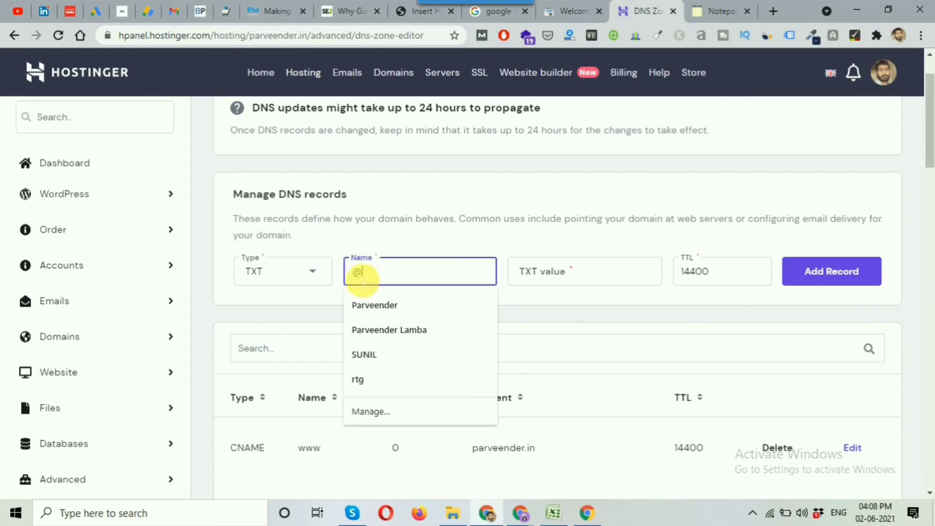
{"action": "type", "text": "par"}
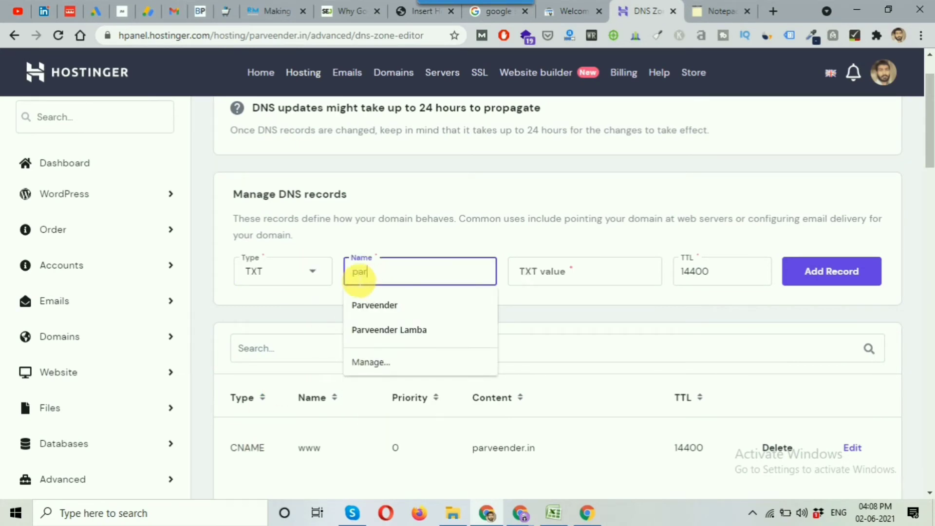
{"action": "type", "text": "veender.in"}
{"action": "left_click", "coordinate": [532, 272]}
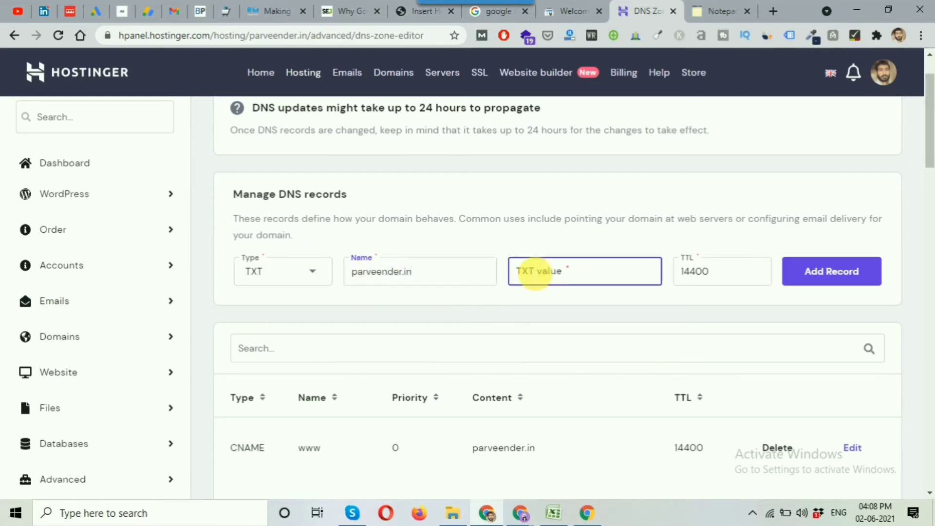
{"action": "key", "text": "ctrl+v"}
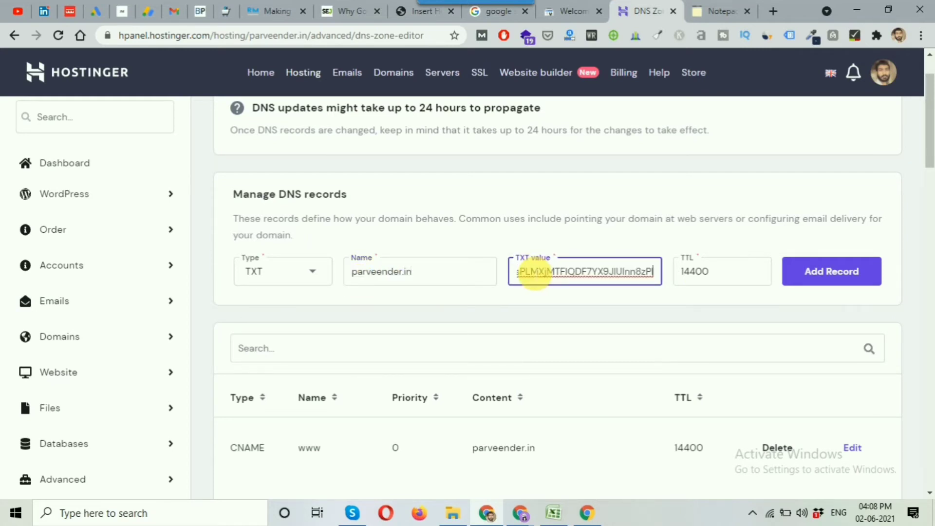
{"action": "left_click", "coordinate": [575, 240]}
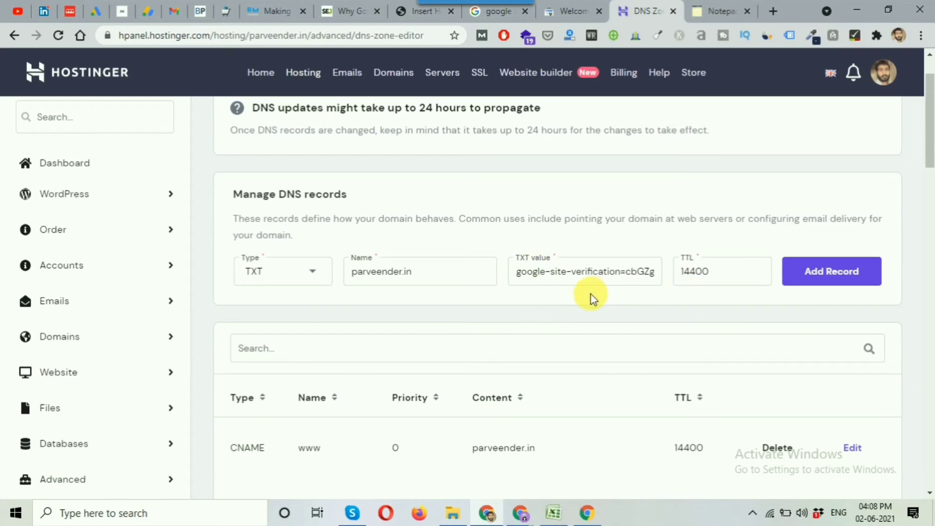
{"action": "left_click", "coordinate": [832, 276]}
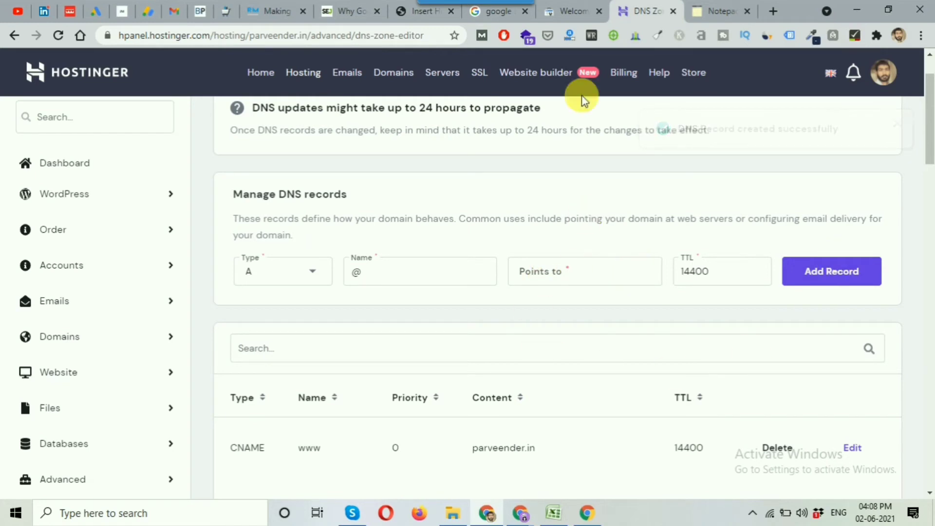
Step: Return to Search Console, try to verify ownership of the domain, and read and close the resulting notice
{"action": "left_click", "coordinate": [573, 14]}
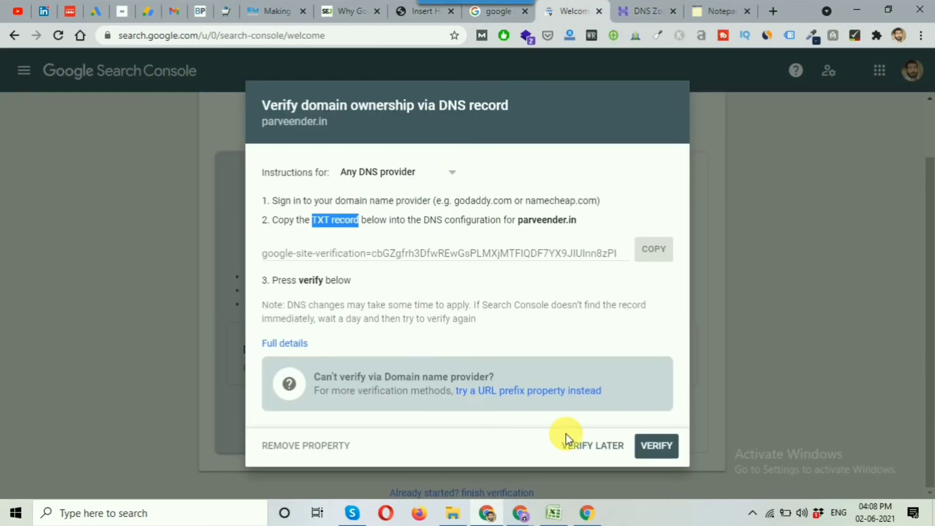
{"action": "left_click", "coordinate": [648, 443]}
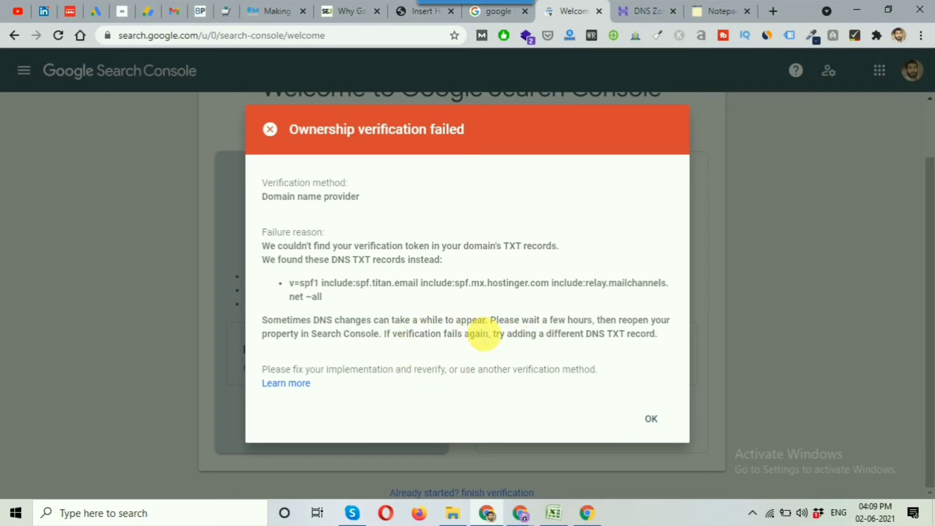
{"action": "left_click_drag", "start_coordinate": [489, 320], "coordinate": [579, 321]}
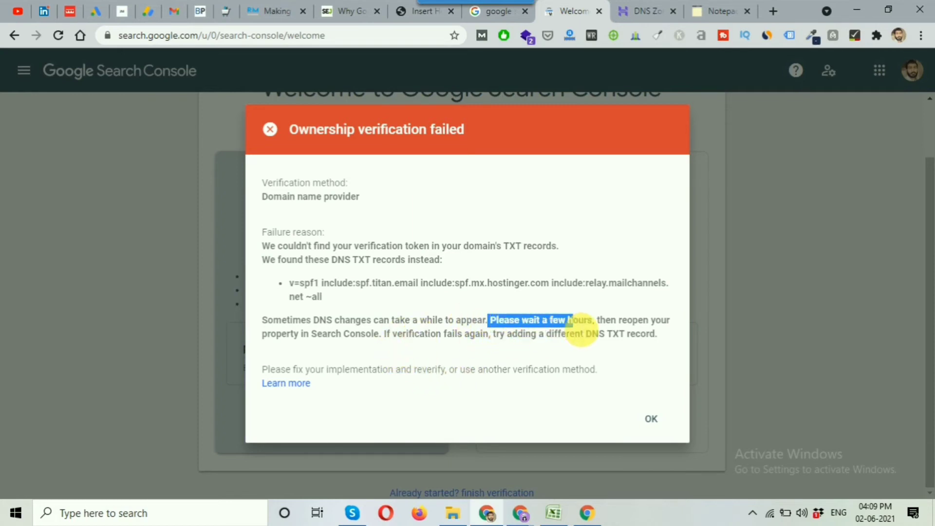
{"action": "left_click", "coordinate": [660, 420]}
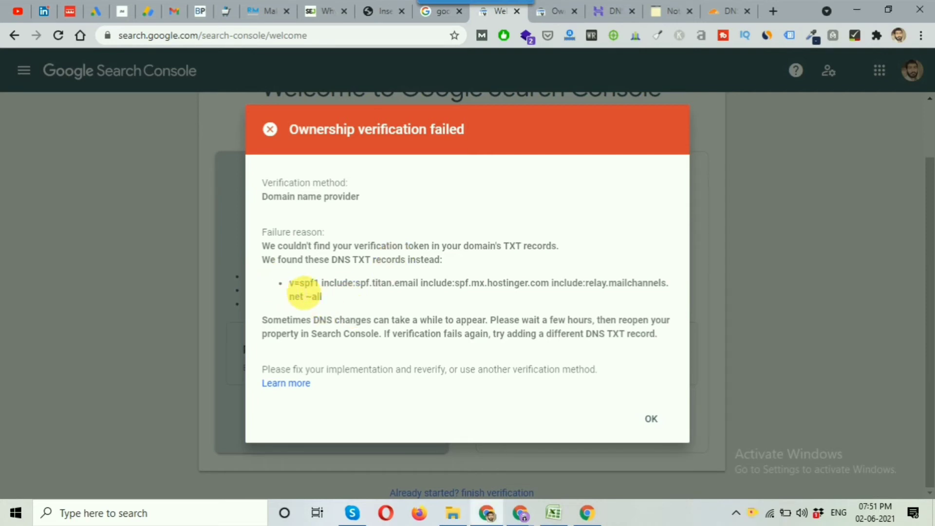
Step: Examine the DNS TXT records listed in the ownership verification failure notice and close the notice
{"action": "left_click_drag", "start_coordinate": [289, 283], "coordinate": [322, 298]}
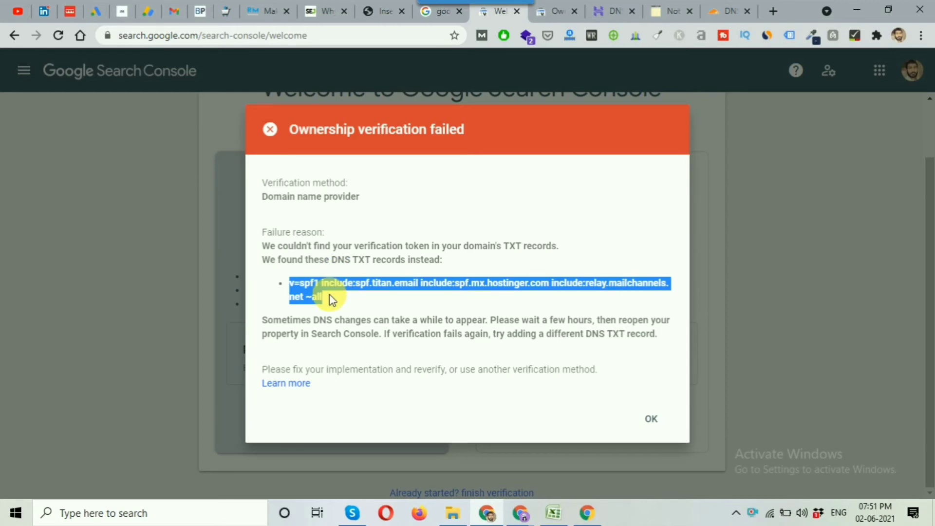
{"action": "left_click", "coordinate": [344, 306]}
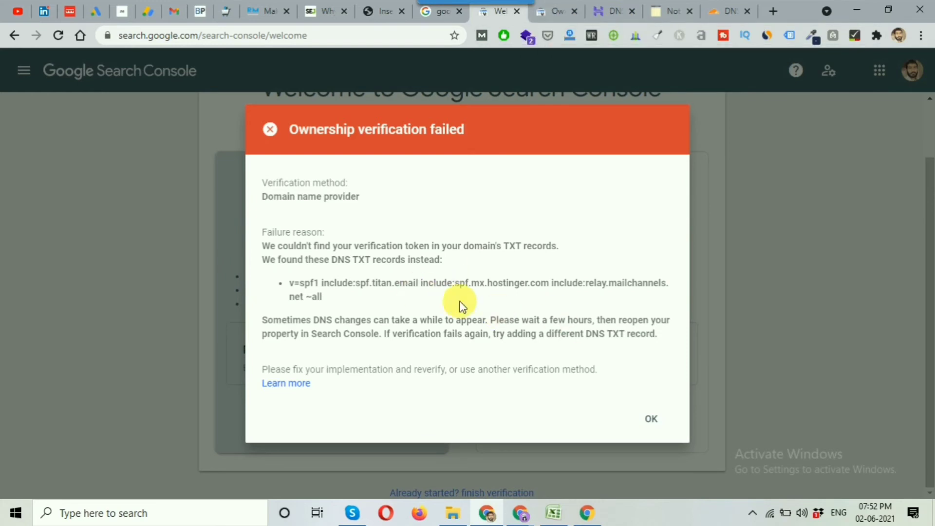
{"action": "left_click", "coordinate": [630, 417]}
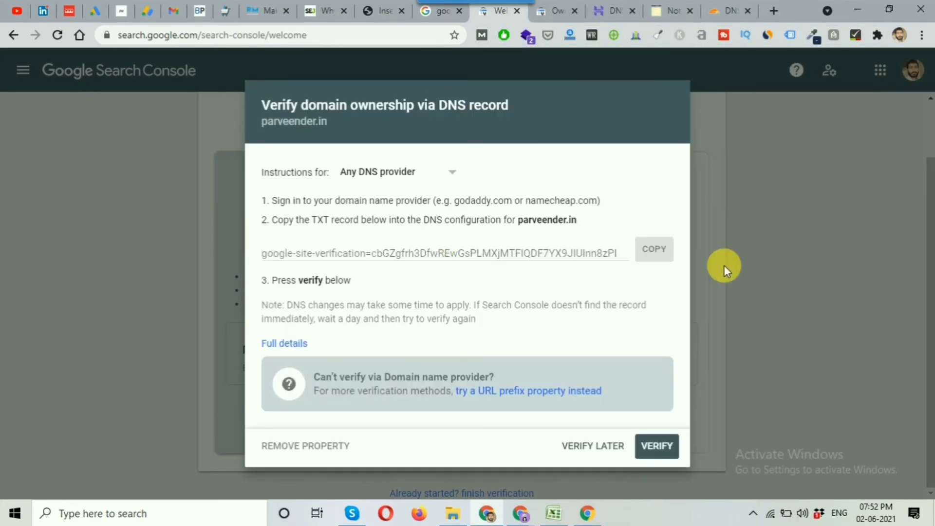
Step: Copy the verification token and, in Cloudflare, replace the content of the parveender.in TXT record with it
{"action": "left_click", "coordinate": [649, 252]}
{"action": "left_click", "coordinate": [725, 13]}
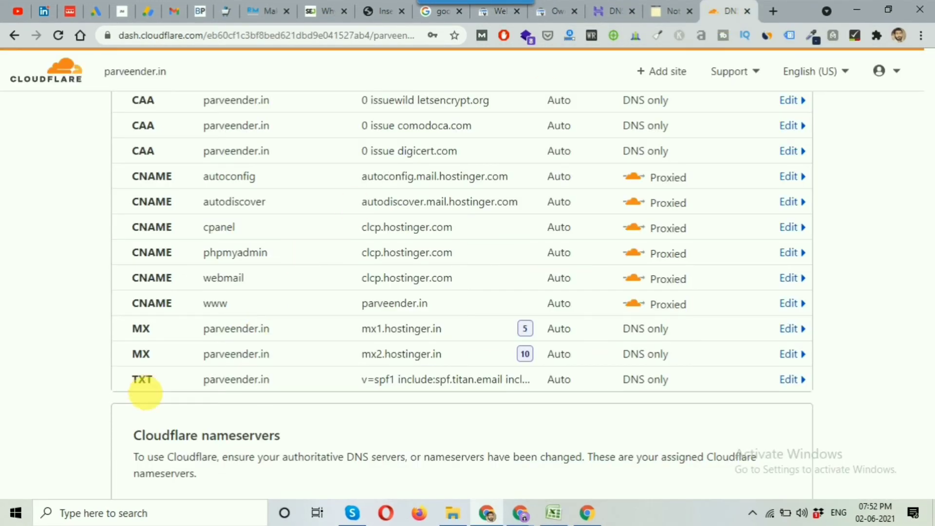
{"action": "scroll", "coordinate": [203, 423], "scroll_direction": "down", "scroll_amount": 1}
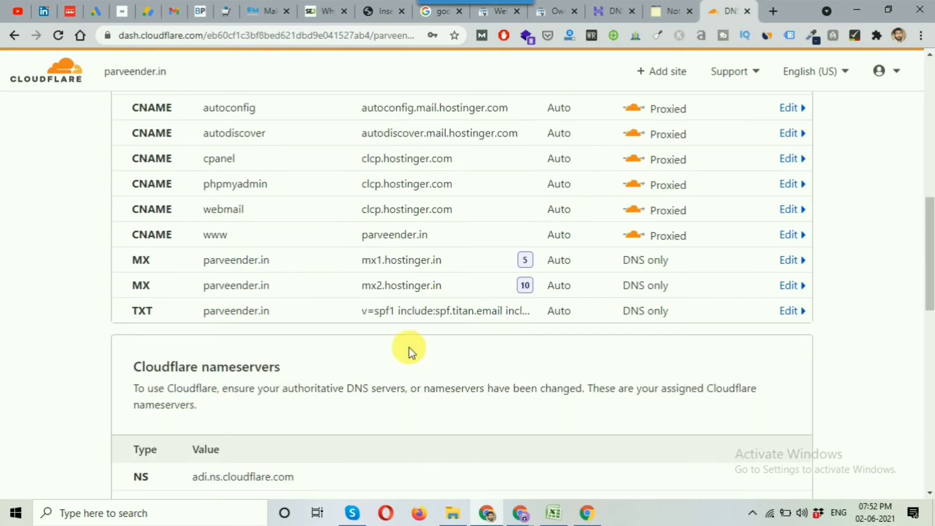
{"action": "left_click", "coordinate": [789, 314]}
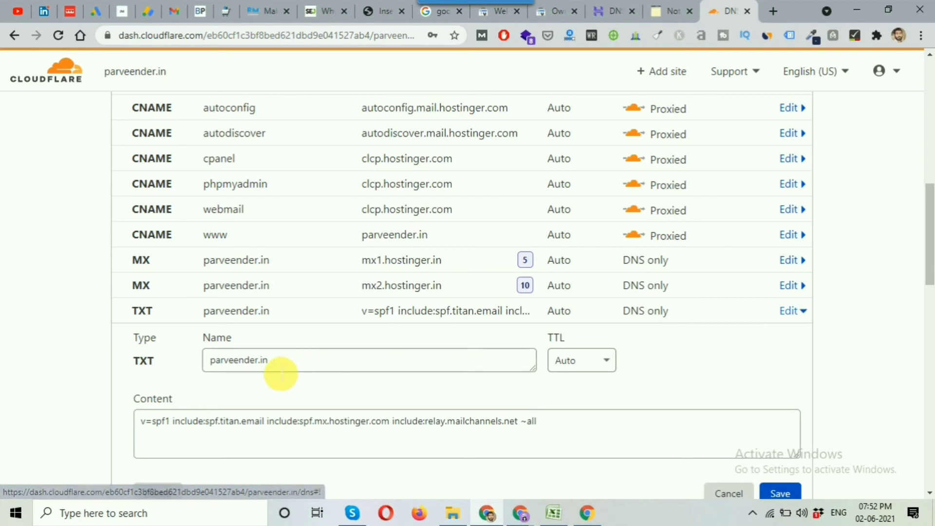
{"action": "scroll", "coordinate": [280, 373], "scroll_direction": "down", "scroll_amount": 3}
{"action": "left_click", "coordinate": [439, 309]}
{"action": "key", "text": "ctrl+a"}
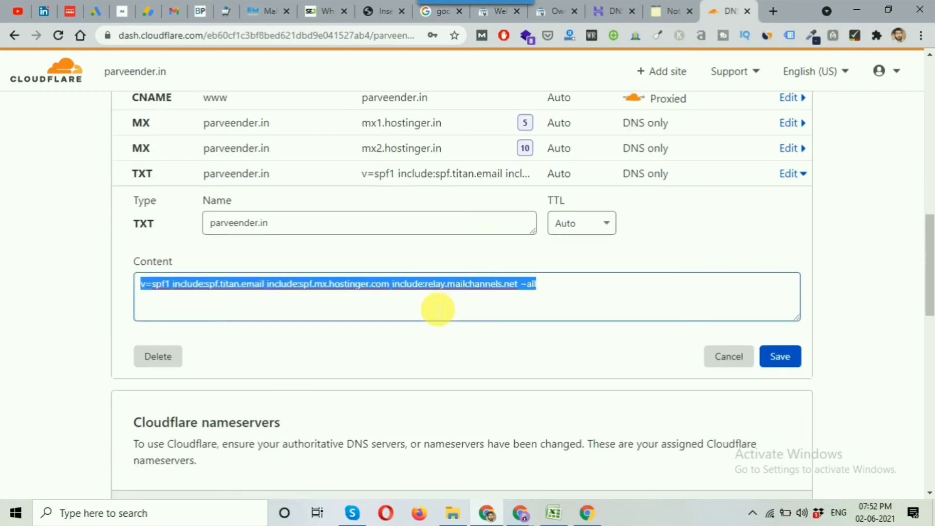
{"action": "key", "text": "ctrl+v"}
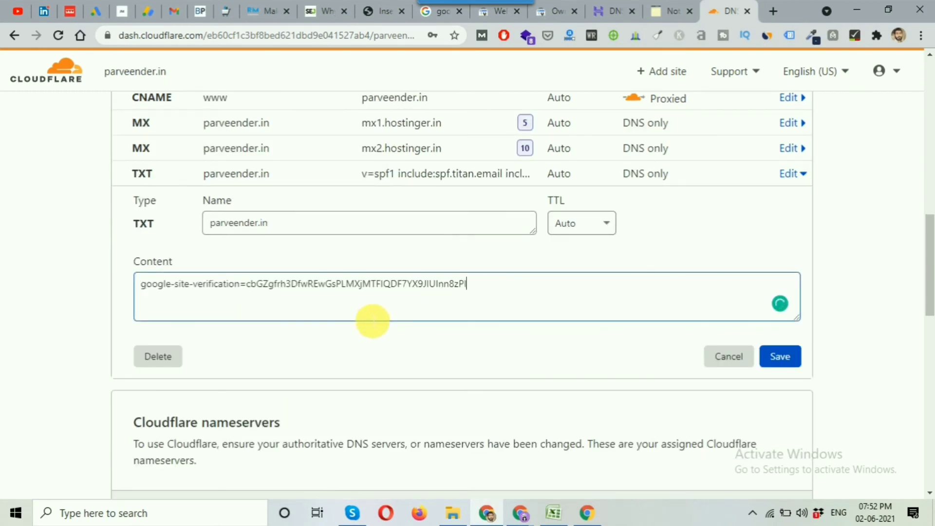
{"action": "left_click", "coordinate": [501, 366]}
Step: Return to Search Console and retry the DNS ownership verification for parveender.in
{"action": "left_click", "coordinate": [500, 10]}
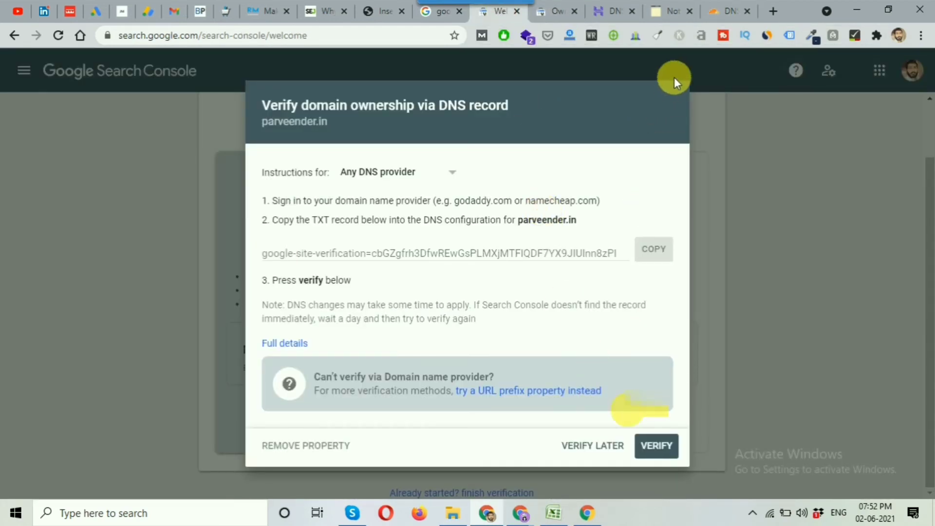
{"action": "left_click", "coordinate": [655, 444]}
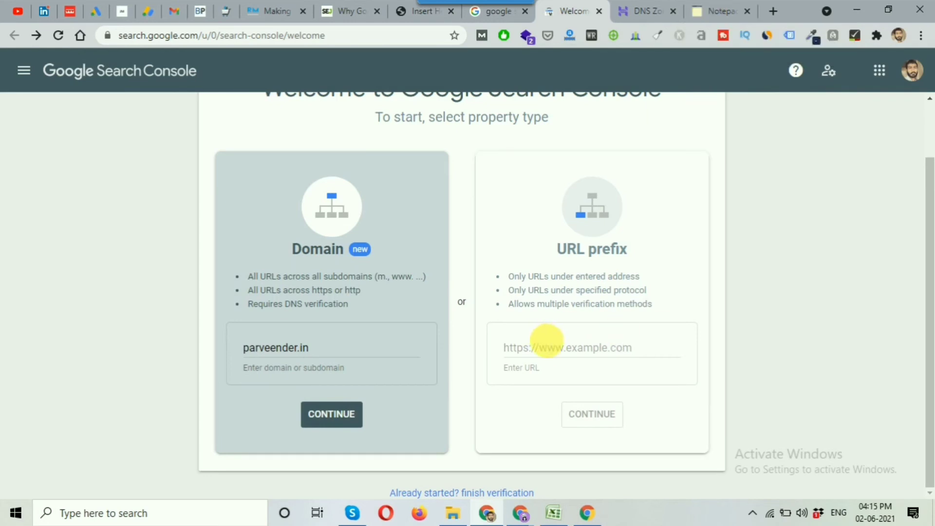
{"action": "left_click", "coordinate": [540, 348]}
{"action": "key", "text": "ctrl+v"}
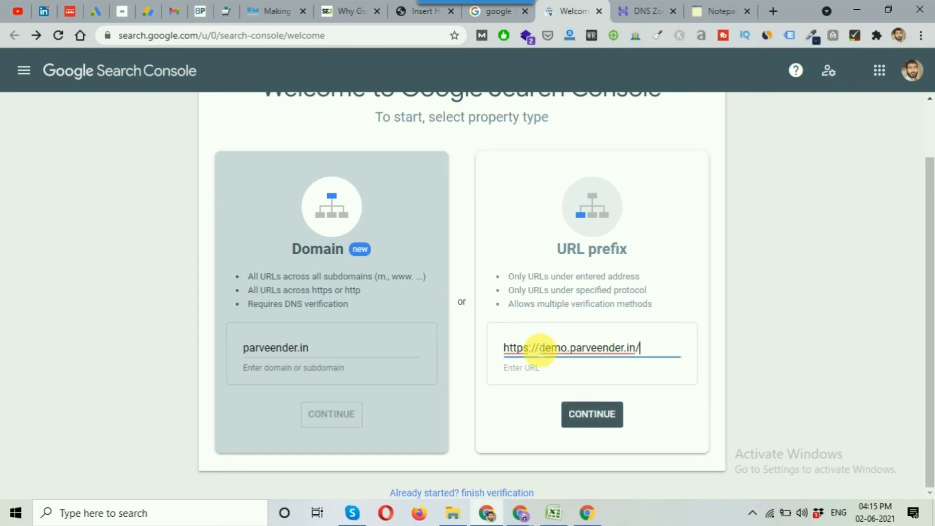
{"action": "left_click", "coordinate": [591, 415]}
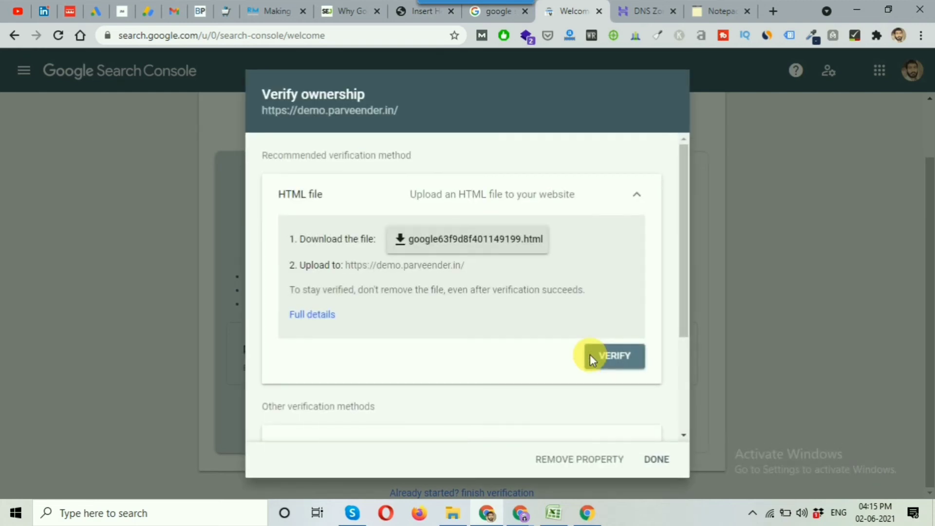
Step: Collapse the HTML file method and review the Google Analytics verification requirements
{"action": "left_click", "coordinate": [638, 196]}
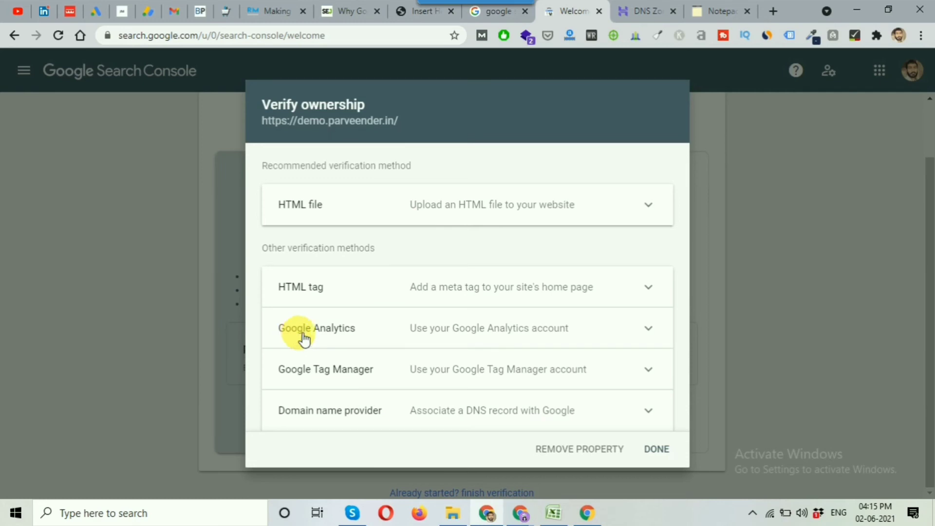
{"action": "left_click", "coordinate": [350, 333]}
{"action": "scroll", "coordinate": [405, 332], "scroll_direction": "down", "scroll_amount": 3}
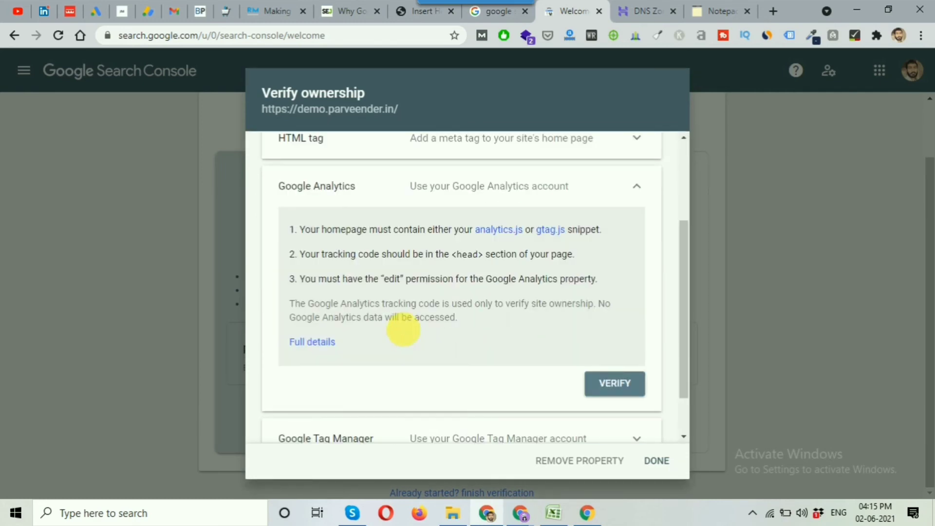
{"action": "scroll", "coordinate": [341, 255], "scroll_direction": "up", "scroll_amount": 1}
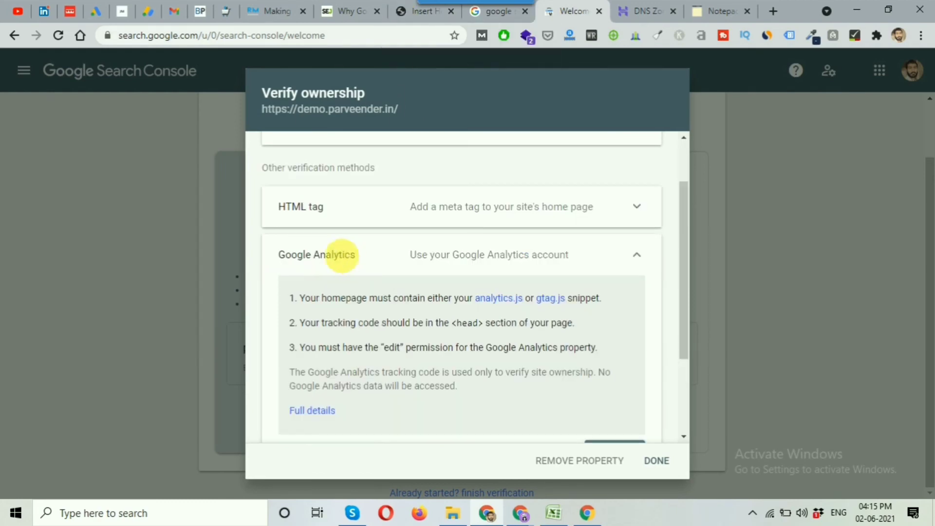
Step: Copy the HTML tag method's meta tag and, in WordPress, examine the header scripts in the Insert Headers and Footers settings
{"action": "left_click", "coordinate": [338, 211]}
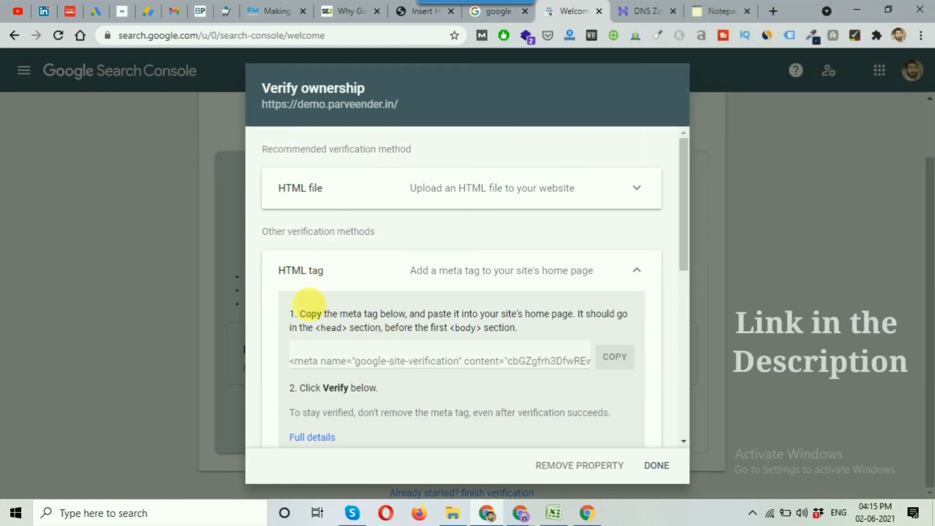
{"action": "left_click", "coordinate": [616, 359]}
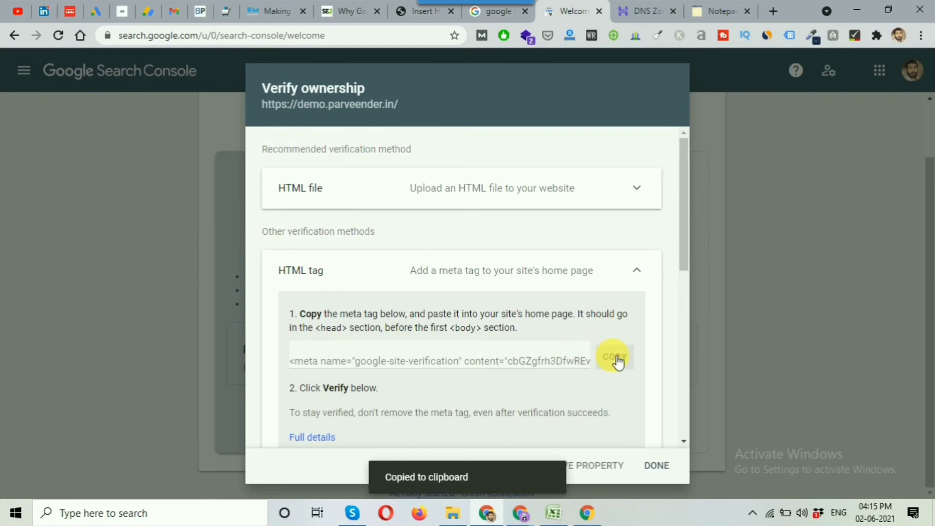
{"action": "left_click", "coordinate": [403, 10]}
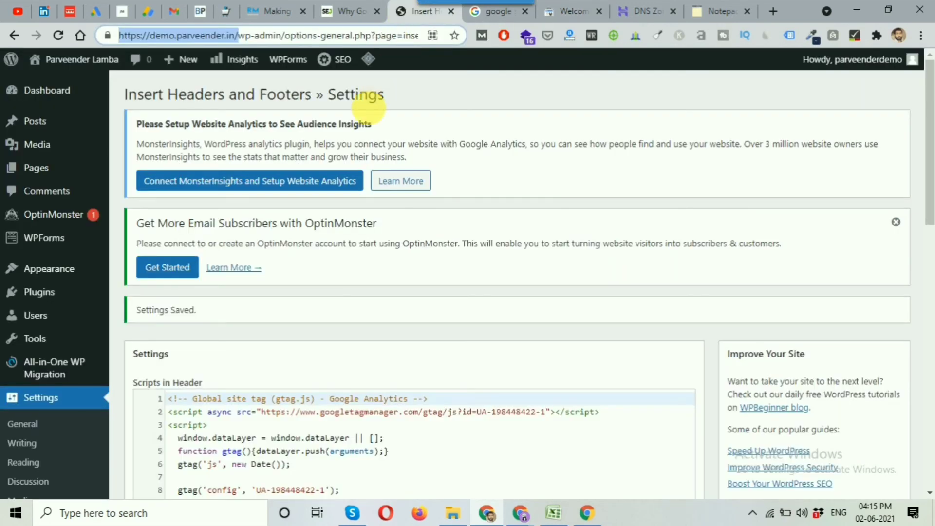
{"action": "left_click", "coordinate": [529, 98]}
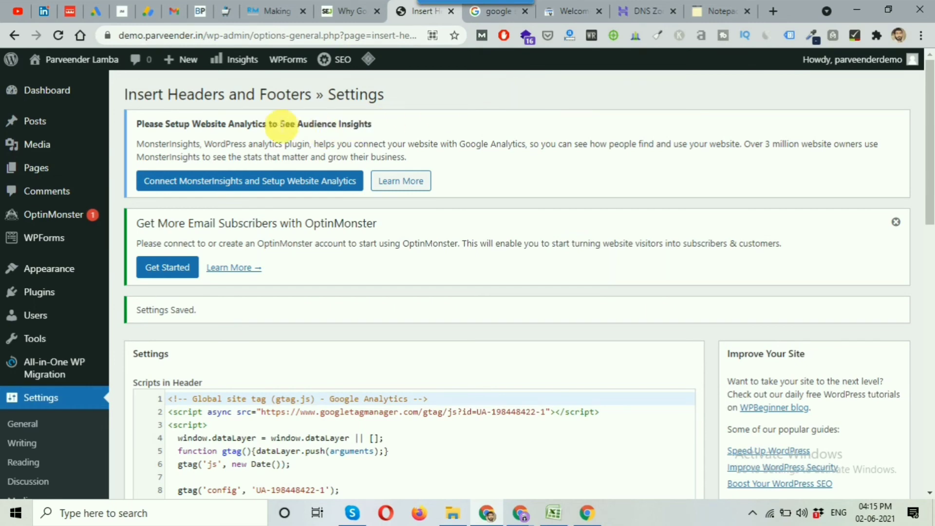
{"action": "scroll", "coordinate": [302, 271], "scroll_direction": "down", "scroll_amount": 3}
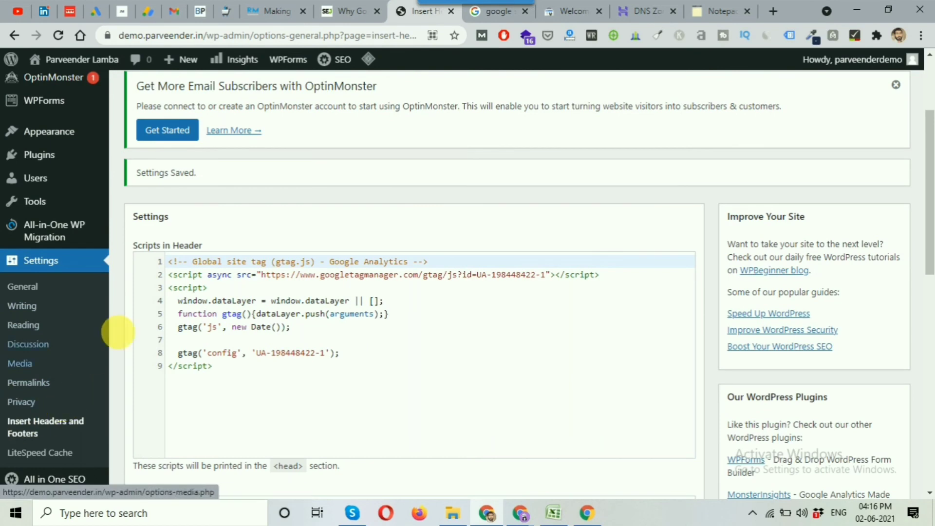
{"action": "left_click", "coordinate": [215, 390]}
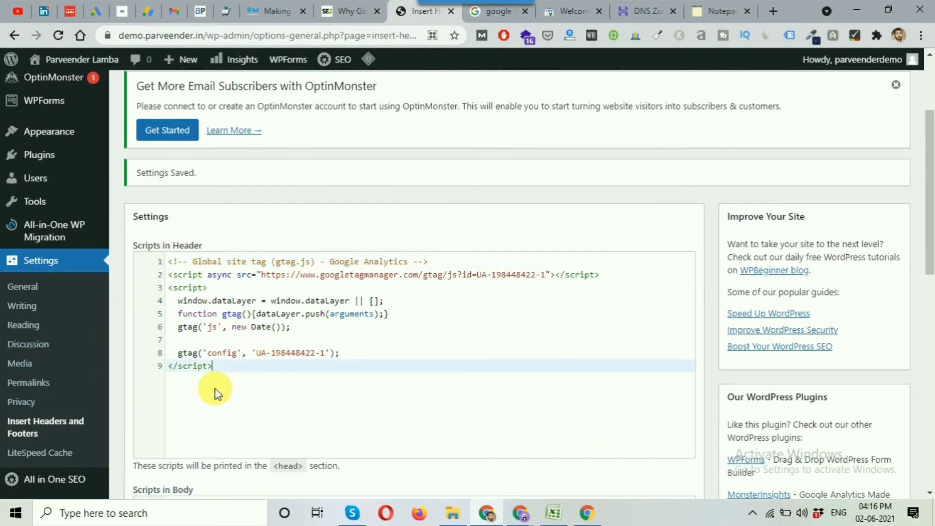
{"action": "scroll", "coordinate": [253, 376], "scroll_direction": "down", "scroll_amount": 2}
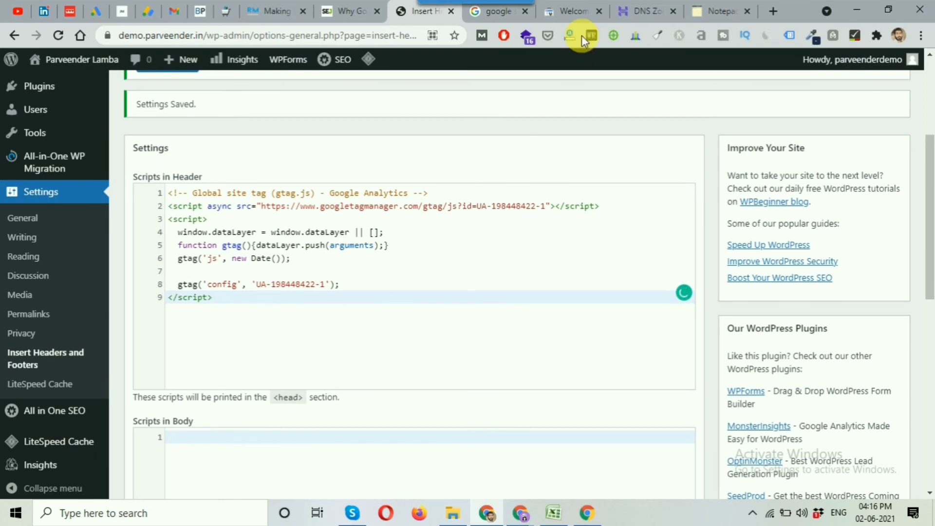
Step: Return to Search Console and try to verify ownership with the Google Analytics method and with the HTML file method
{"action": "left_click", "coordinate": [568, 12]}
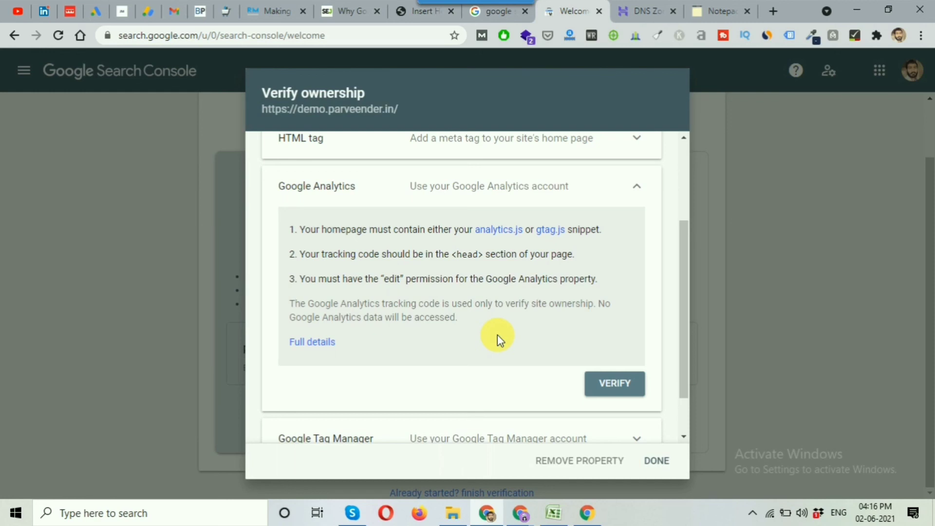
{"action": "scroll", "coordinate": [526, 338], "scroll_direction": "down", "scroll_amount": 1}
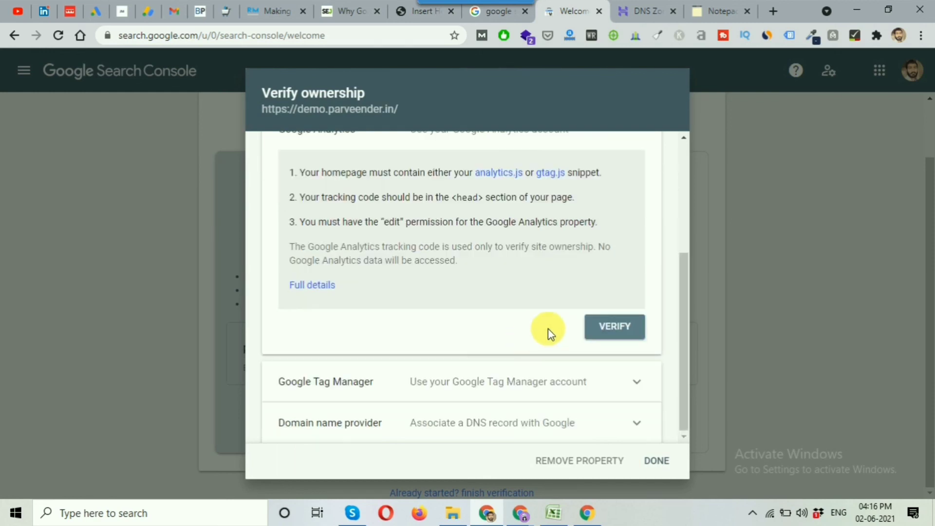
{"action": "left_click", "coordinate": [606, 331]}
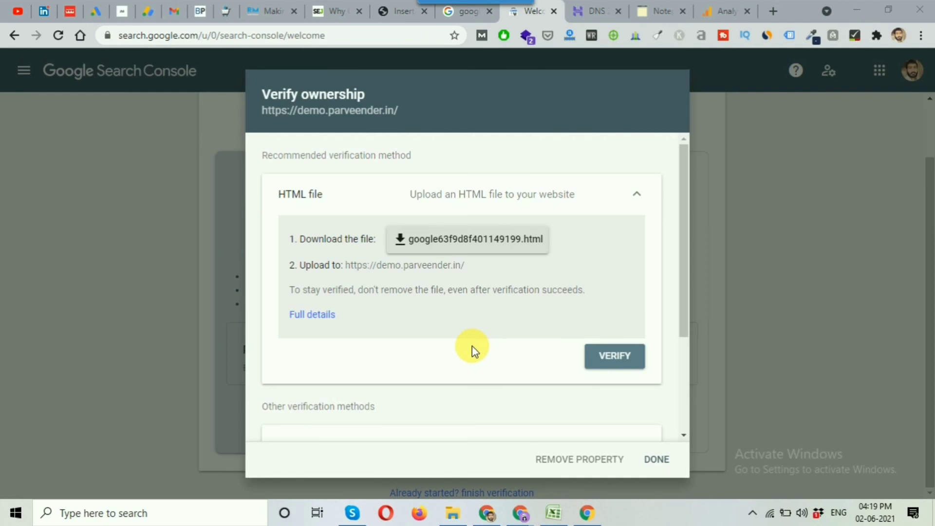
{"action": "left_click", "coordinate": [609, 361]}
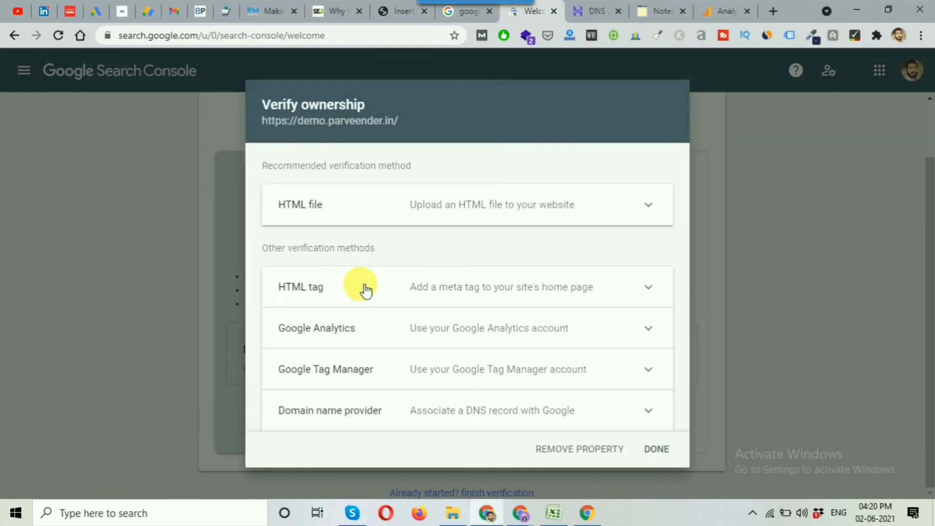
Step: Expand the HTML tag verification method and copy its google-site-verification meta tag
{"action": "left_click", "coordinate": [549, 293]}
{"action": "scroll", "coordinate": [346, 349], "scroll_direction": "down", "scroll_amount": 1}
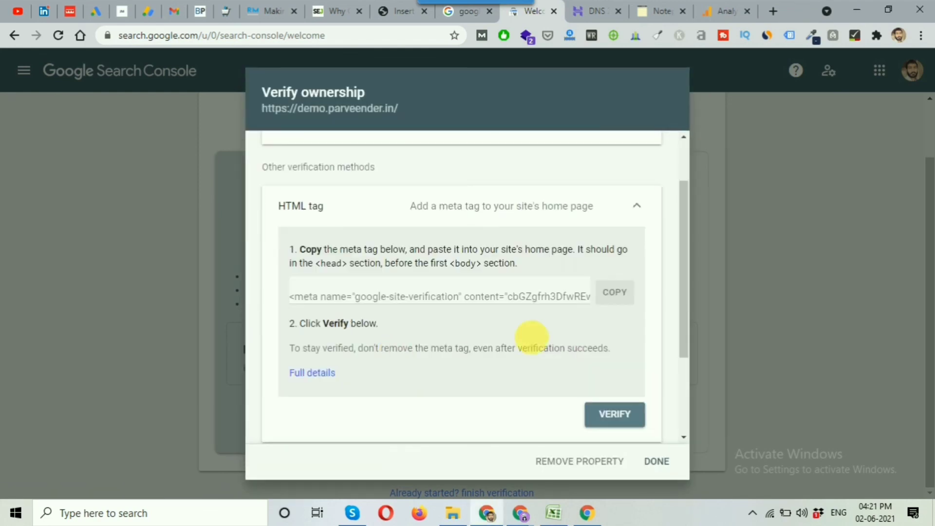
{"action": "left_click", "coordinate": [615, 292]}
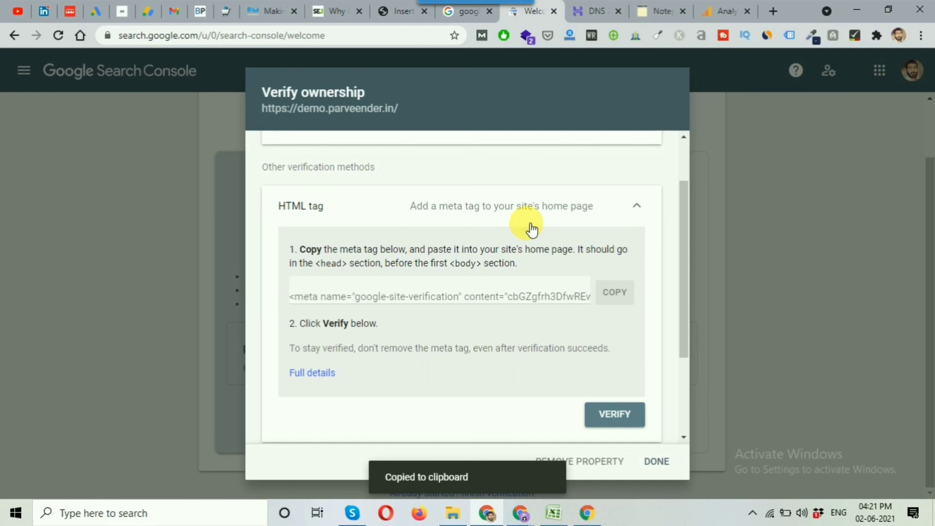
Step: In WordPress, paste the meta tag with the verification token below the closing </script> in Scripts in Header and save the settings
{"action": "left_click", "coordinate": [393, 20]}
{"action": "left_click", "coordinate": [262, 309]}
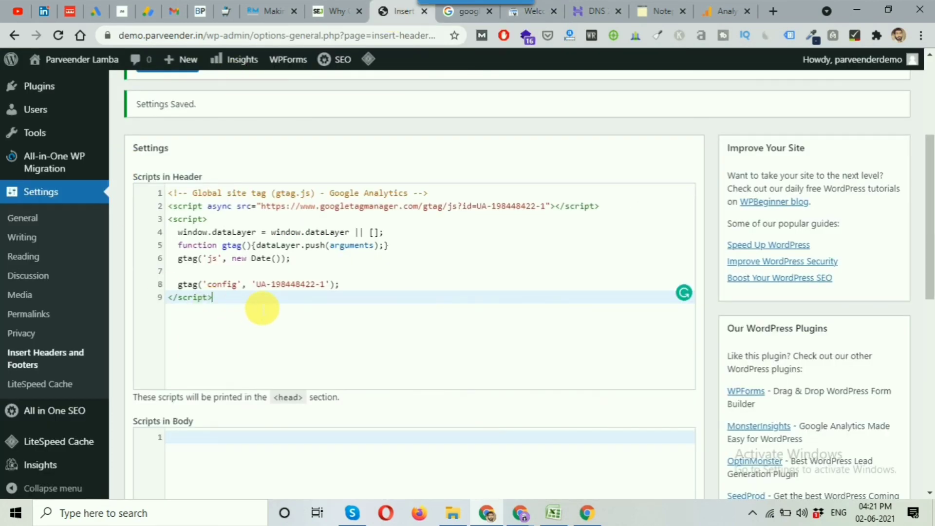
{"action": "key", "text": "Return"}
{"action": "key", "text": "Return"}
{"action": "key", "text": "ctrl+v"}
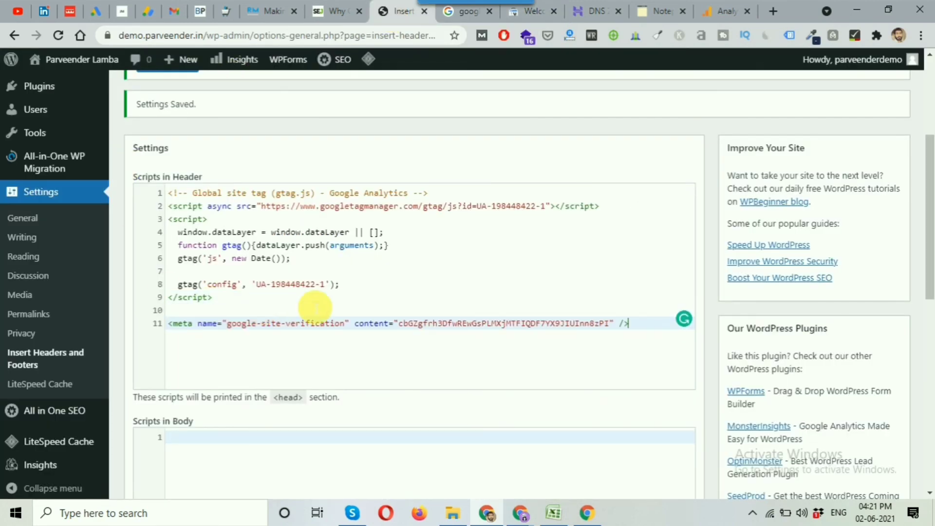
{"action": "scroll", "coordinate": [717, 358], "scroll_direction": "down", "scroll_amount": 10}
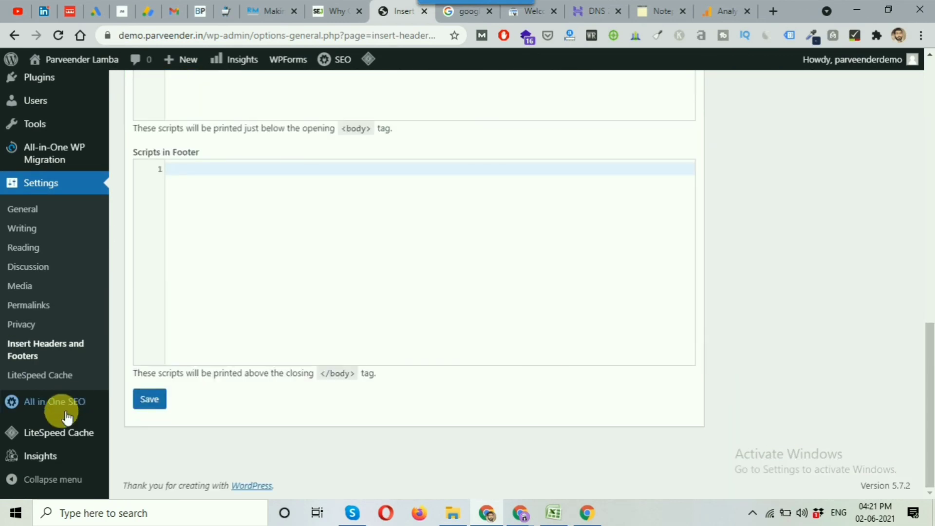
{"action": "left_click", "coordinate": [149, 398]}
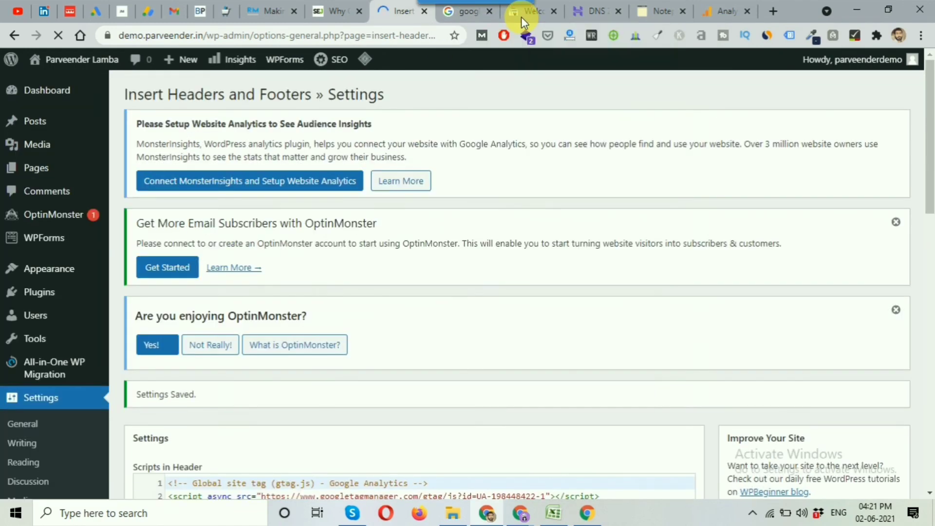
{"action": "left_click", "coordinate": [520, 20]}
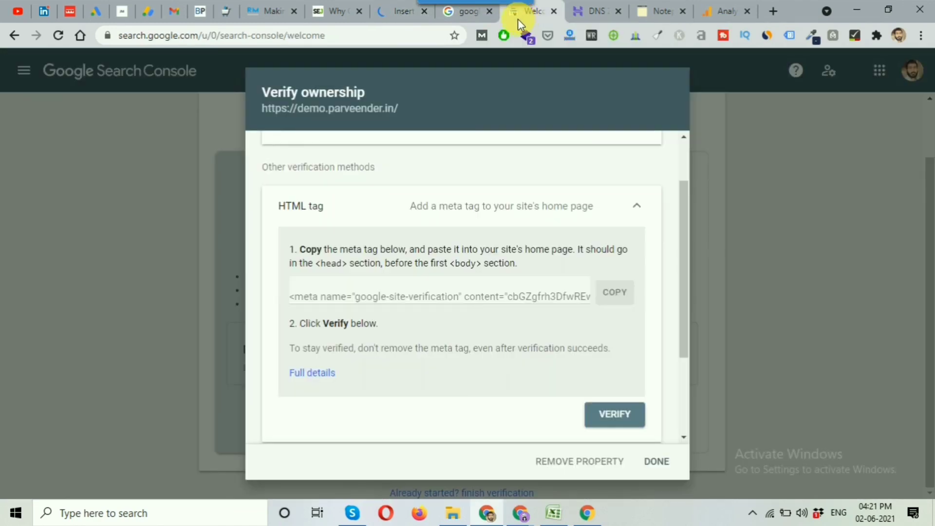
{"action": "left_click", "coordinate": [610, 417]}
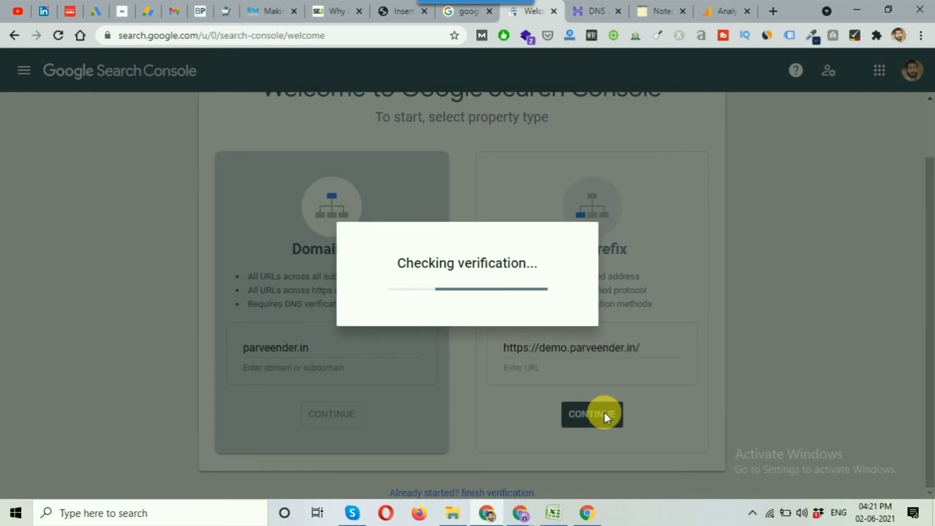